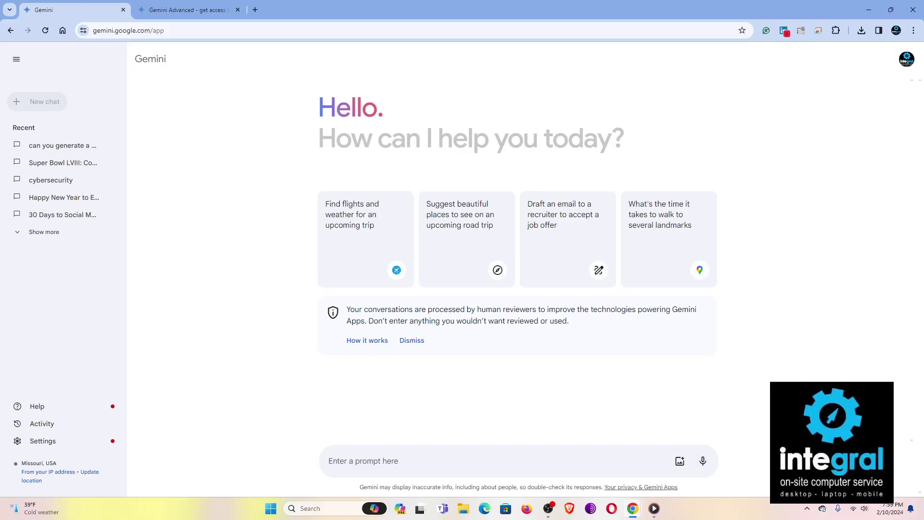
- Load bard.google.com in a new browser tab to check where the old address leads, and close that tab
{"action": "key", "text": "alt+Tab"}
{"action": "left_click", "coordinate": [256, 11]}
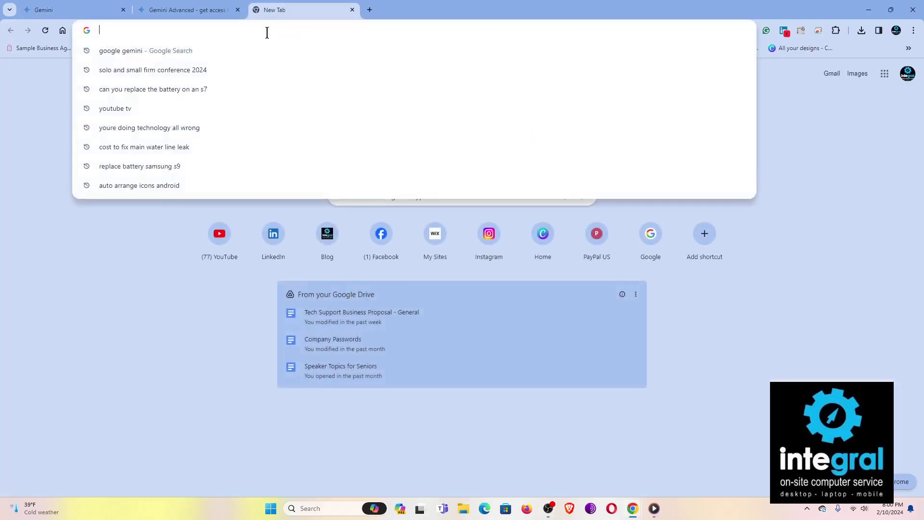
{"action": "type", "text": "bard.google.com"}
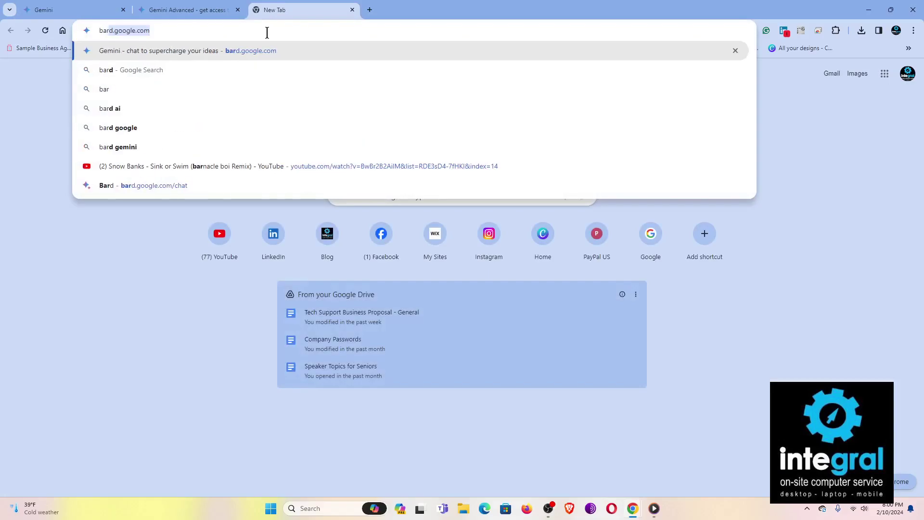
{"action": "key", "text": "Return"}
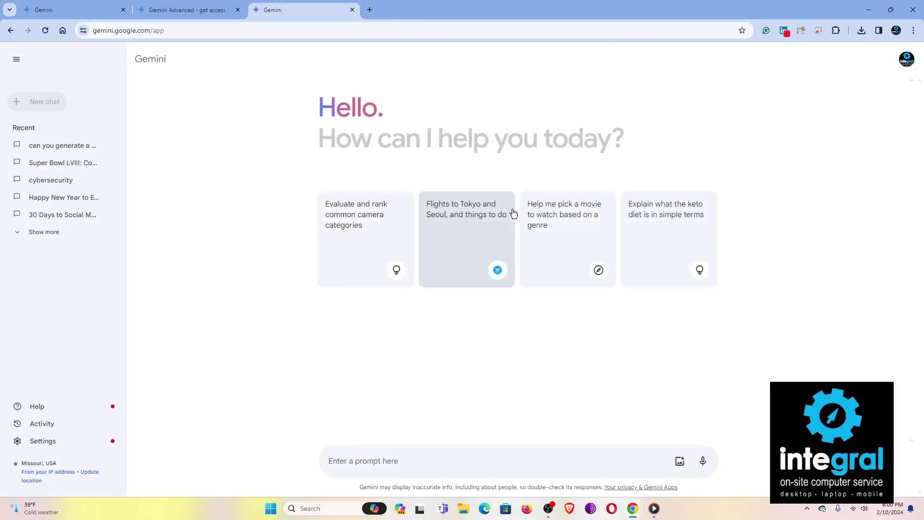
{"action": "left_click", "coordinate": [54, 7]}
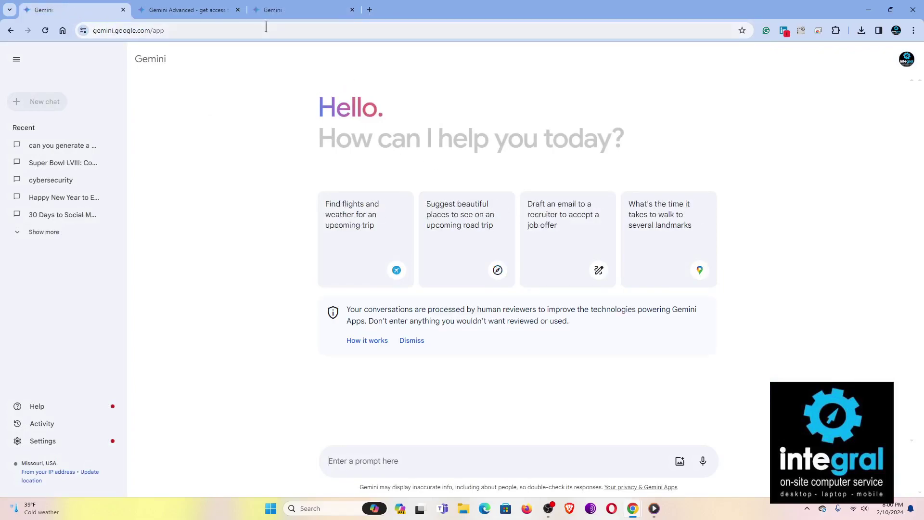
{"action": "left_click", "coordinate": [353, 9]}
- Expand the list of recent chats and look through the older conversations
{"action": "left_click", "coordinate": [42, 233]}
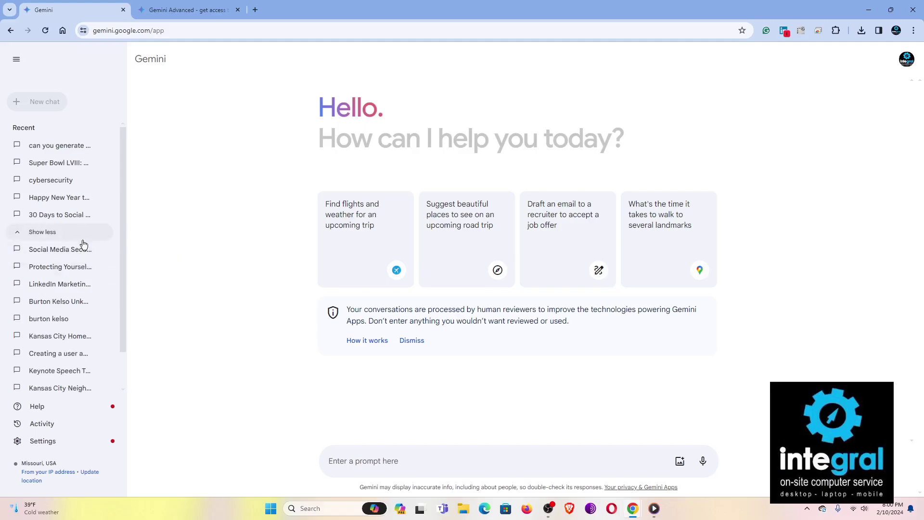
{"action": "scroll", "coordinate": [82, 150], "scroll_direction": "down", "scroll_amount": 1}
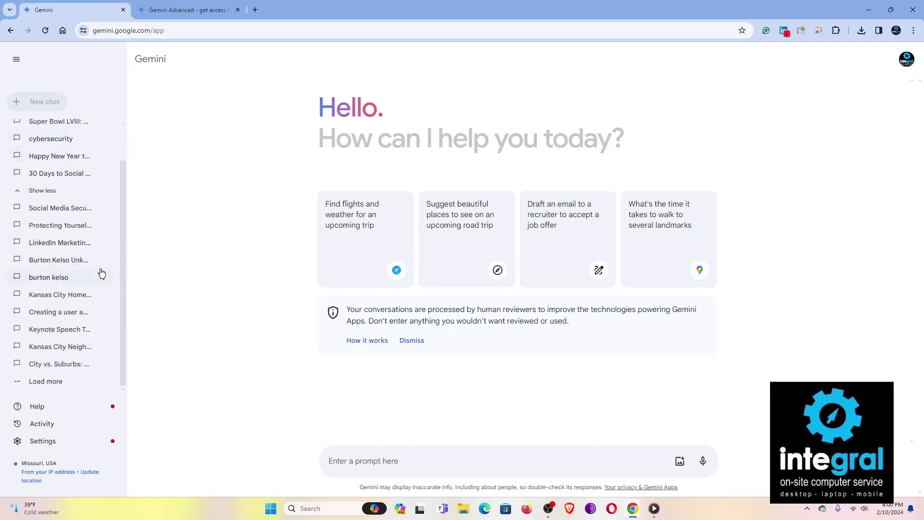
{"action": "scroll", "coordinate": [102, 273], "scroll_direction": "up", "scroll_amount": 1}
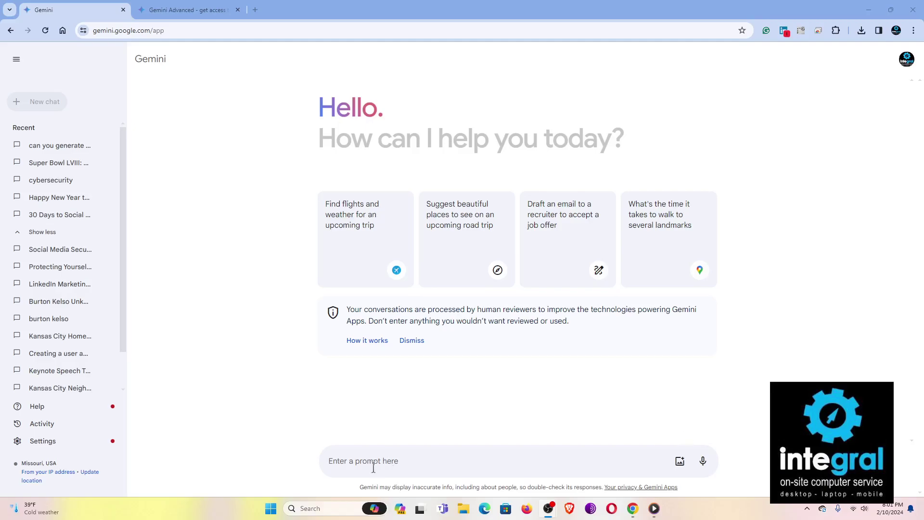
- Send Gemini the prompt "Can you generate tips on how I can fix a clogged drain."
{"action": "left_click", "coordinate": [395, 463]}
{"action": "type", "text": "can"}
{"action": "key", "text": "BackSpace"}
{"action": "type", "text": "Can you "}
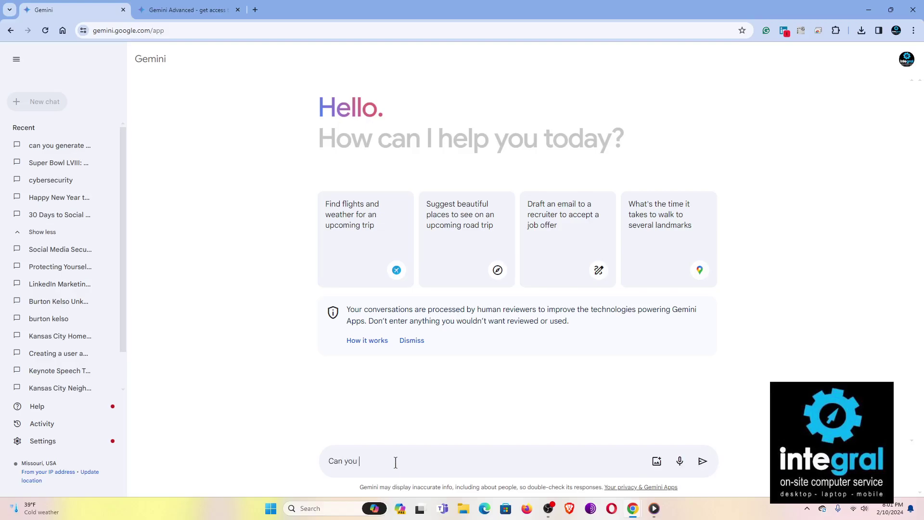
{"action": "type", "text": "generate tips on how I can fix a clog"}
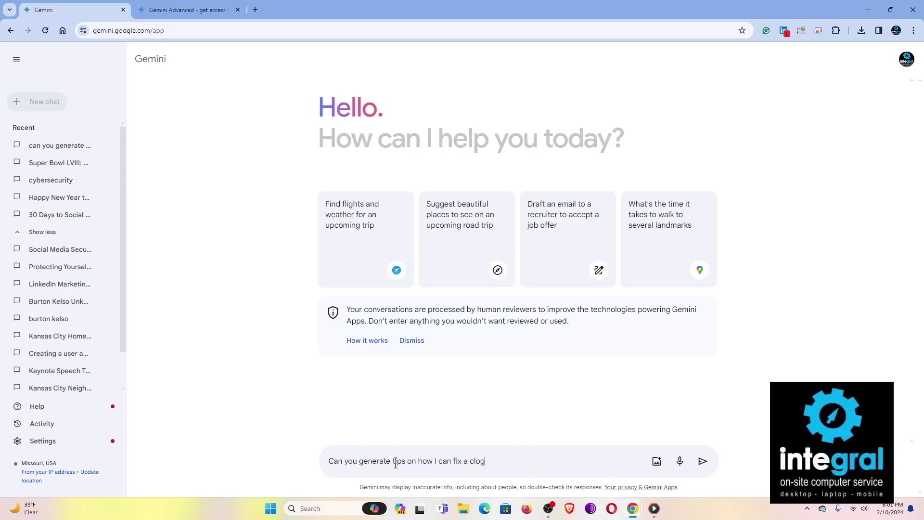
{"action": "type", "text": "ged drain."}
{"action": "left_click", "coordinate": [702, 463]}
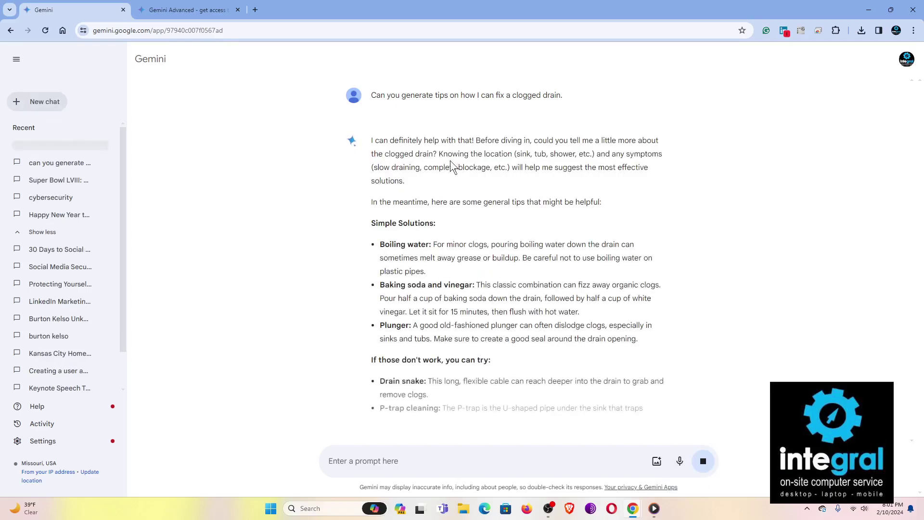
- Read the clogged drain answer through to its end and bring up the already open Gemini Advanced plans page
{"action": "scroll", "coordinate": [603, 186], "scroll_direction": "down", "scroll_amount": 2}
{"action": "scroll", "coordinate": [625, 231], "scroll_direction": "down", "scroll_amount": 2}
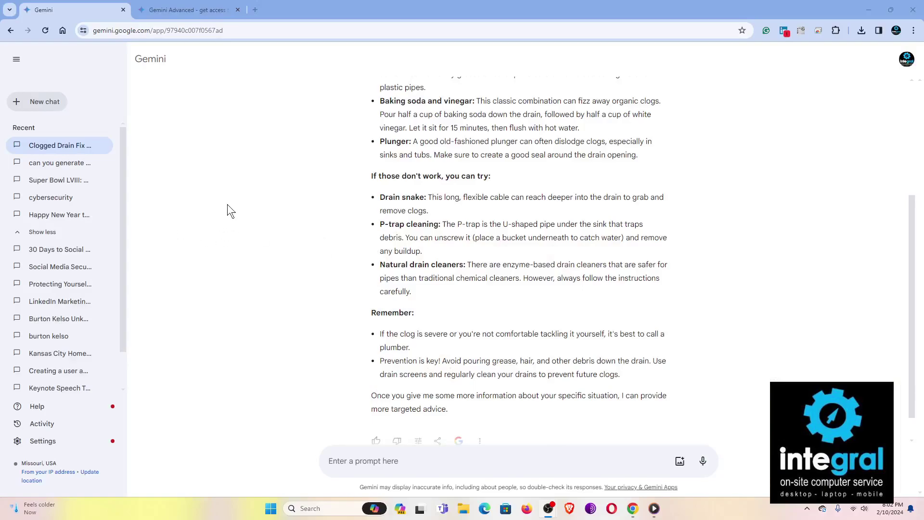
{"action": "left_click", "coordinate": [191, 12]}
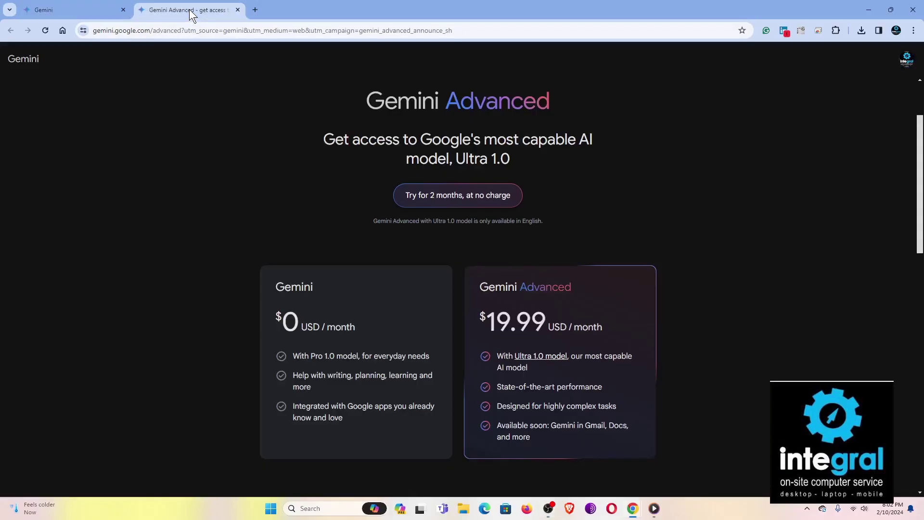
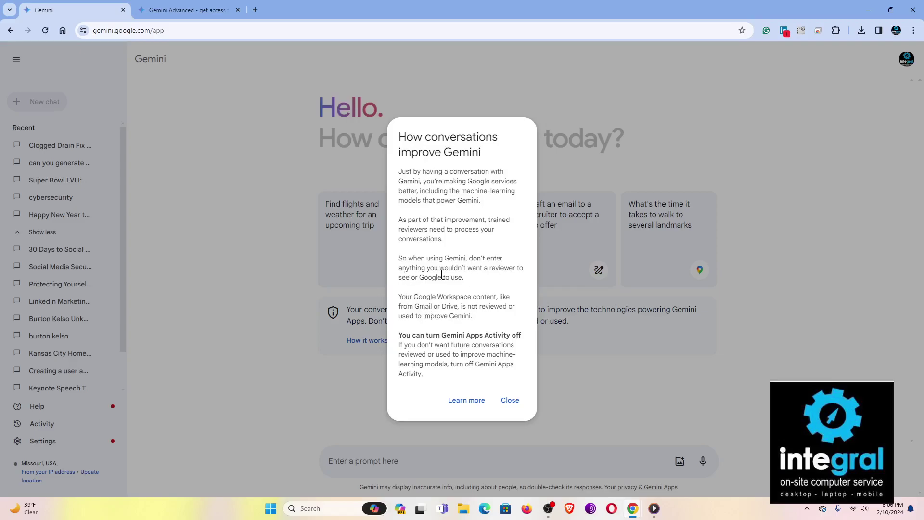
- Open the Gemini Apps Activity page from the conversation privacy notice and review the options for turning activity off
{"action": "left_click", "coordinate": [500, 368]}
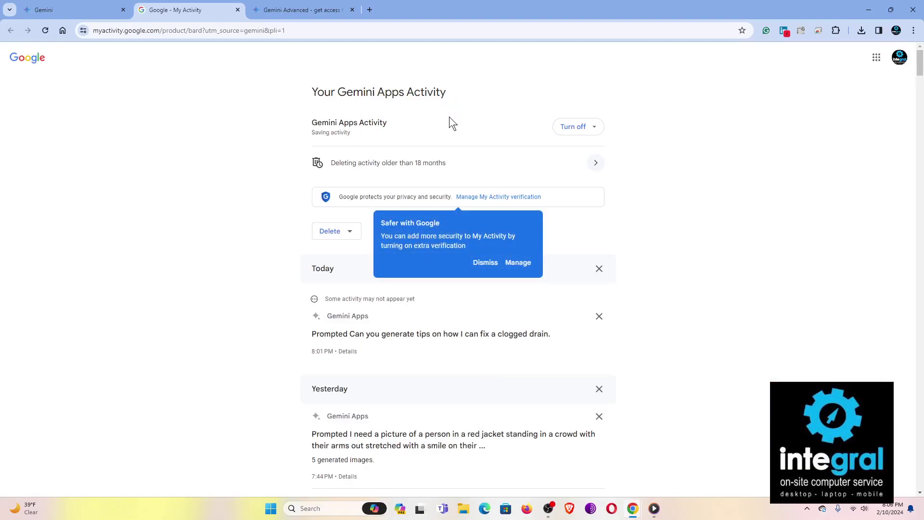
{"action": "left_click", "coordinate": [583, 128]}
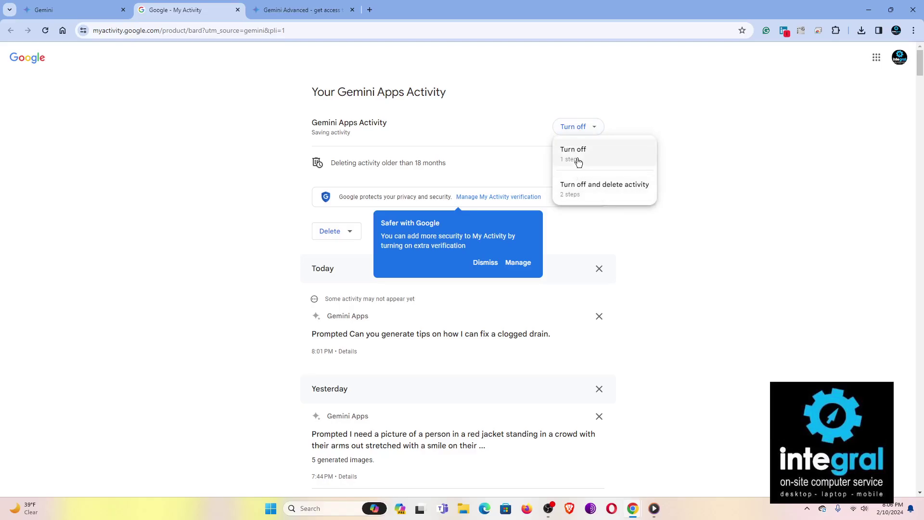
{"action": "left_click", "coordinate": [528, 112]}
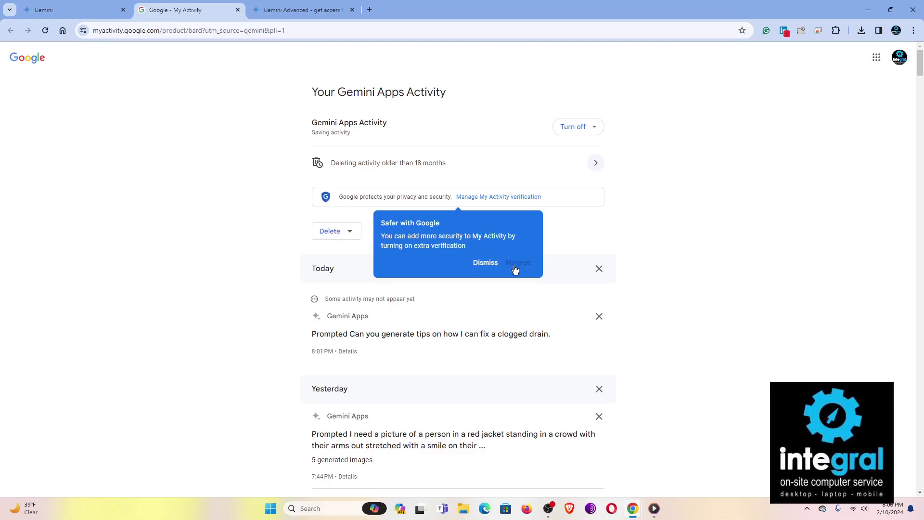
- Copy the past prompt "Prompted can you generate an image of dishwashing detergent and toothpaste" from the activity history
{"action": "scroll", "coordinate": [649, 249], "scroll_direction": "down", "scroll_amount": 3}
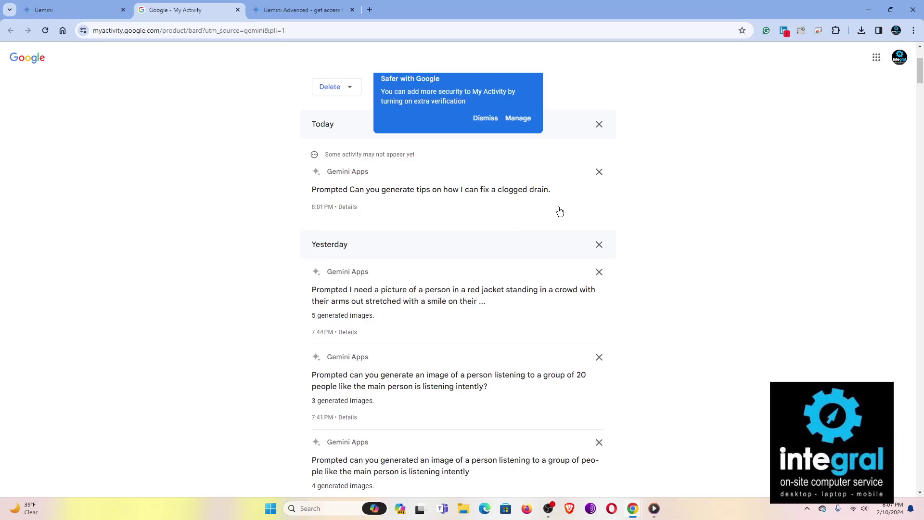
{"action": "key", "text": "alt+Tab"}
{"action": "scroll", "coordinate": [372, 293], "scroll_direction": "down", "scroll_amount": 2}
{"action": "scroll", "coordinate": [371, 295], "scroll_direction": "down", "scroll_amount": 4}
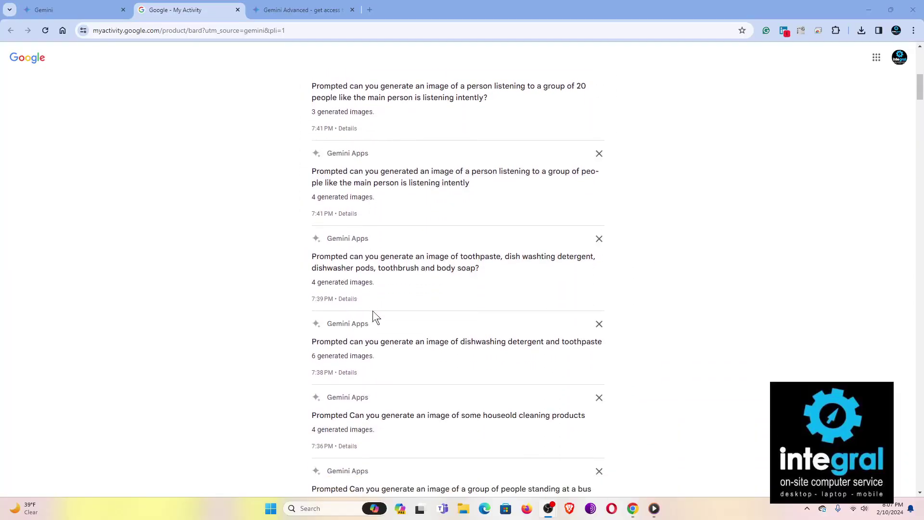
{"action": "left_click_drag", "start_coordinate": [608, 339], "coordinate": [385, 343]}
{"action": "left_click", "coordinate": [452, 365]}
{"action": "left_click_drag", "start_coordinate": [312, 342], "coordinate": [529, 343]}
{"action": "key", "text": "ctrl+c"}
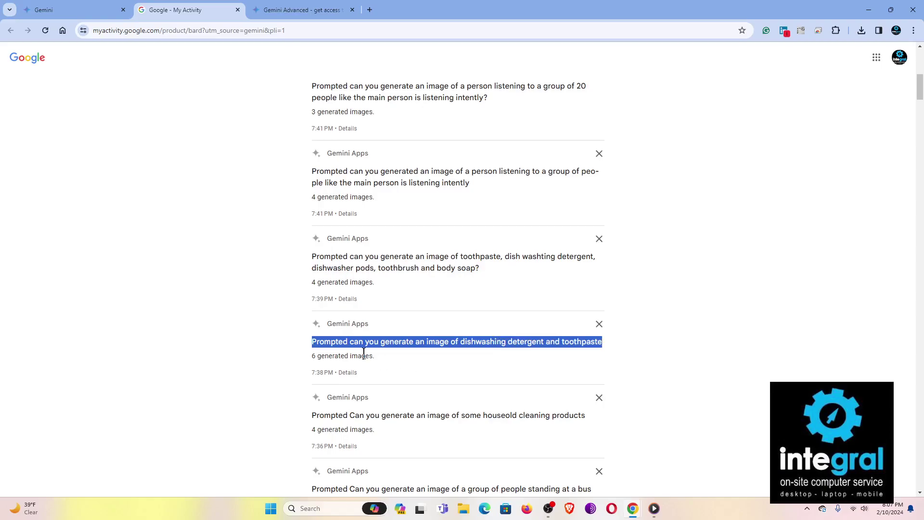
{"action": "right_click", "coordinate": [514, 342]}
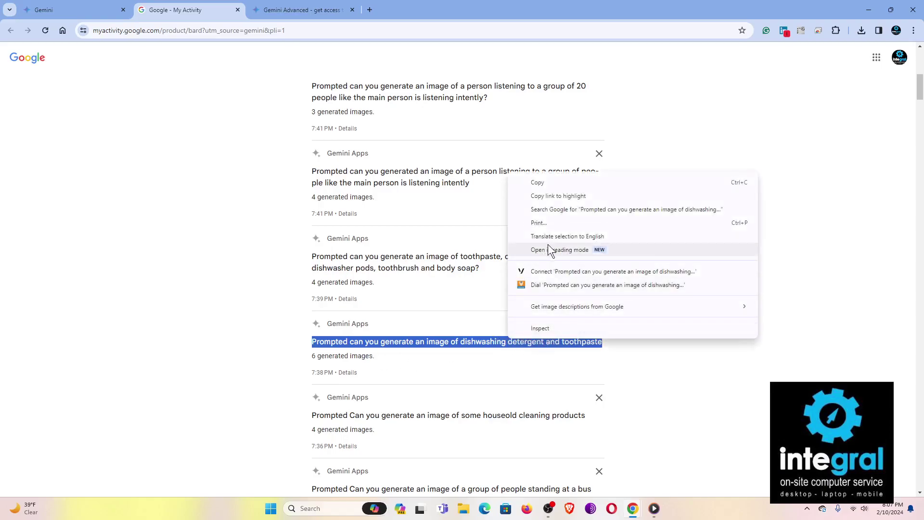
{"action": "left_click", "coordinate": [559, 183]}
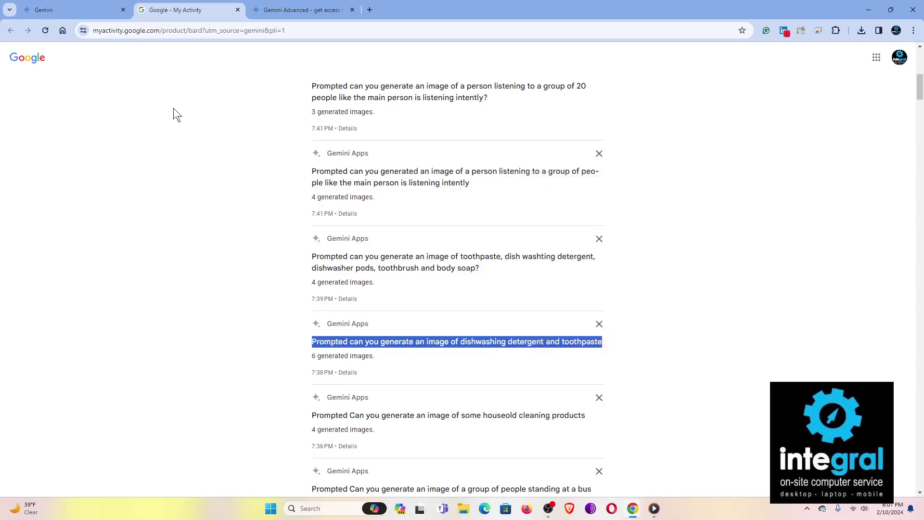
- Return to the Gemini chat, close the privacy notice, and submit the copied prompt about dishwashing detergent and toothpaste
{"action": "left_click", "coordinate": [79, 12]}
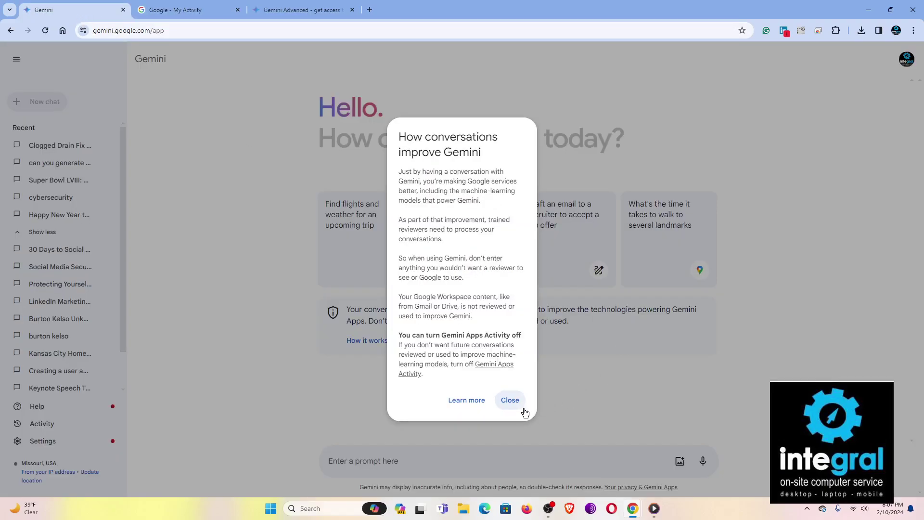
{"action": "left_click", "coordinate": [511, 400]}
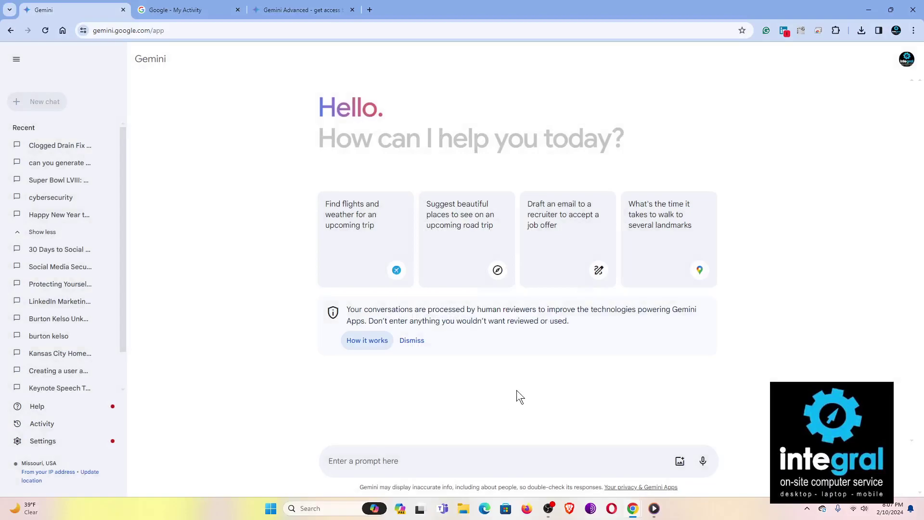
{"action": "left_click", "coordinate": [428, 461]}
{"action": "right_click", "coordinate": [429, 461]}
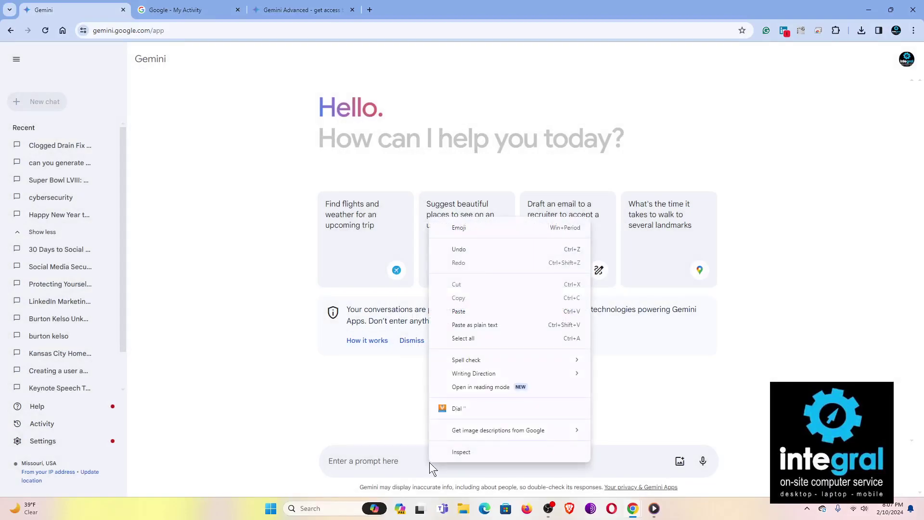
{"action": "left_click", "coordinate": [469, 311]}
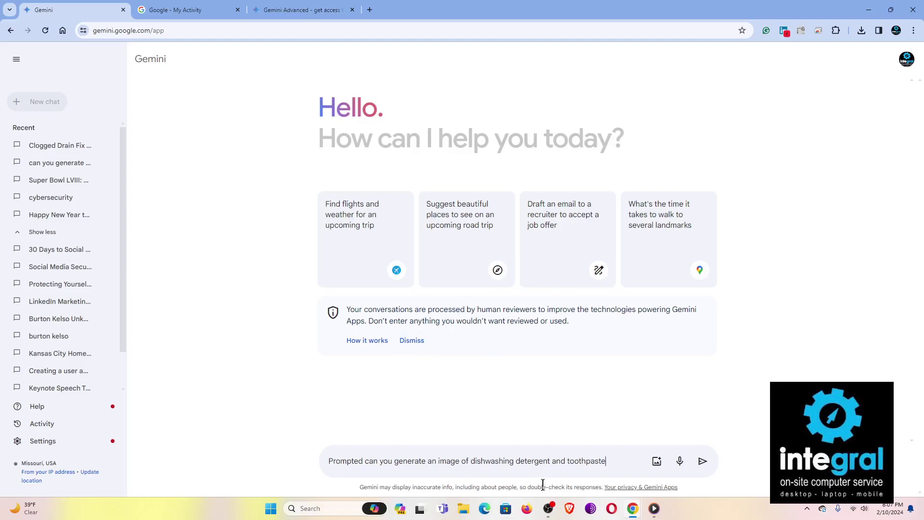
{"action": "left_click", "coordinate": [703, 462]}
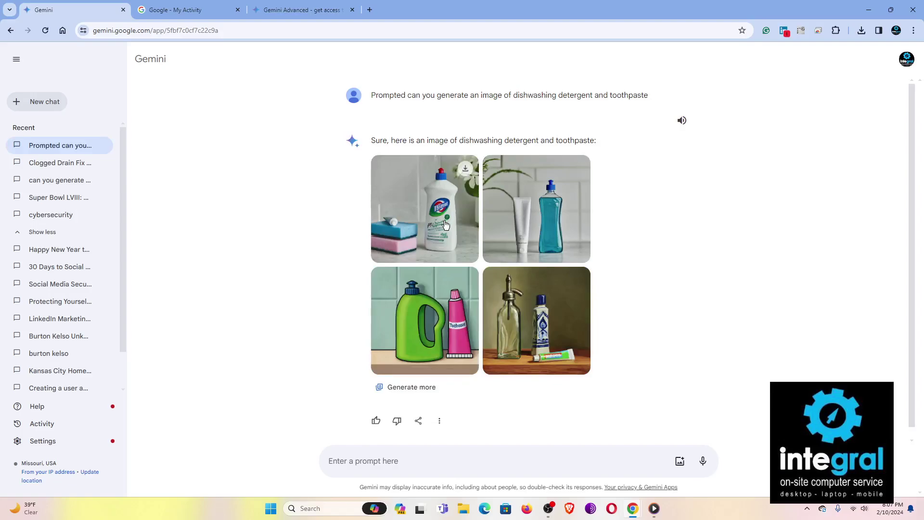
- View each of the four generated detergent and toothpaste images enlarged, and return to the chat
{"action": "left_click", "coordinate": [443, 220]}
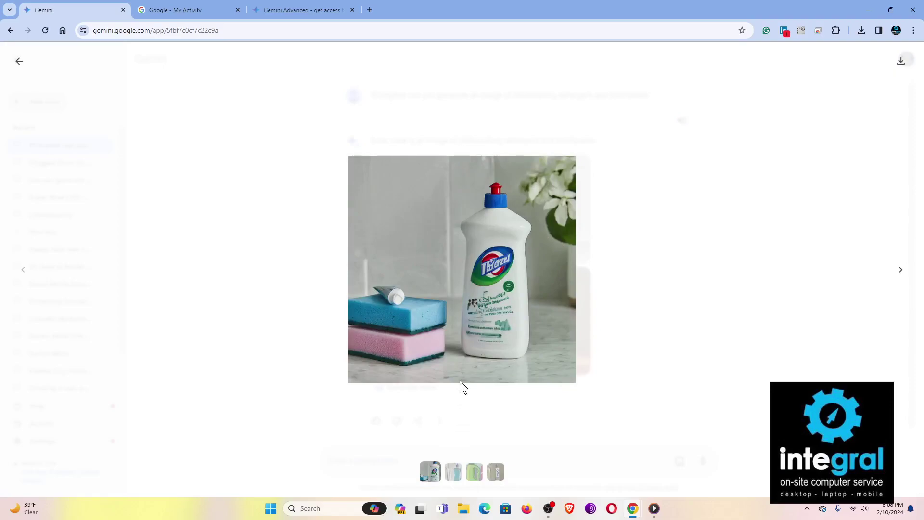
{"action": "left_click", "coordinate": [452, 472]}
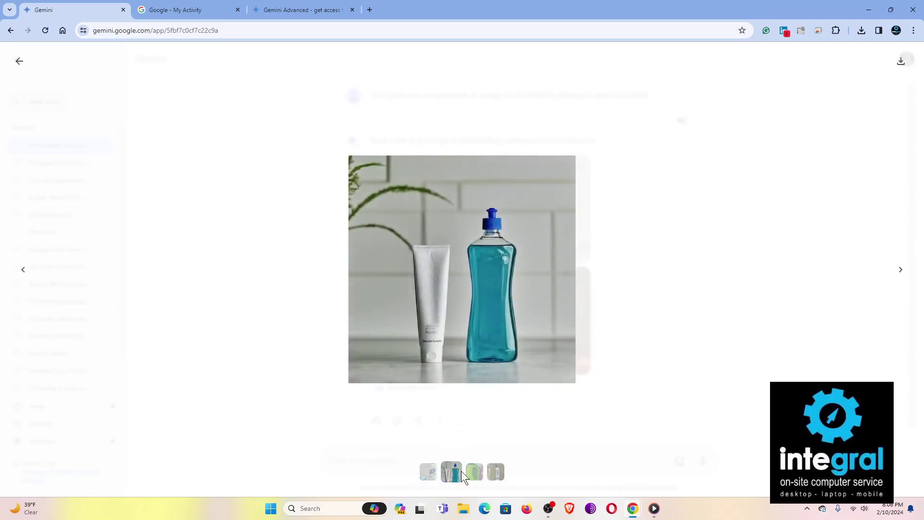
{"action": "left_click", "coordinate": [473, 473]}
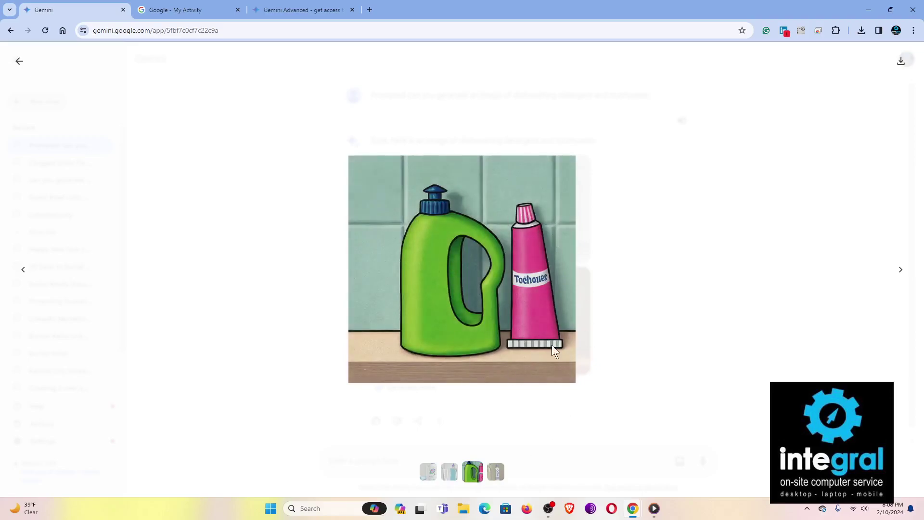
{"action": "left_click", "coordinate": [494, 470]}
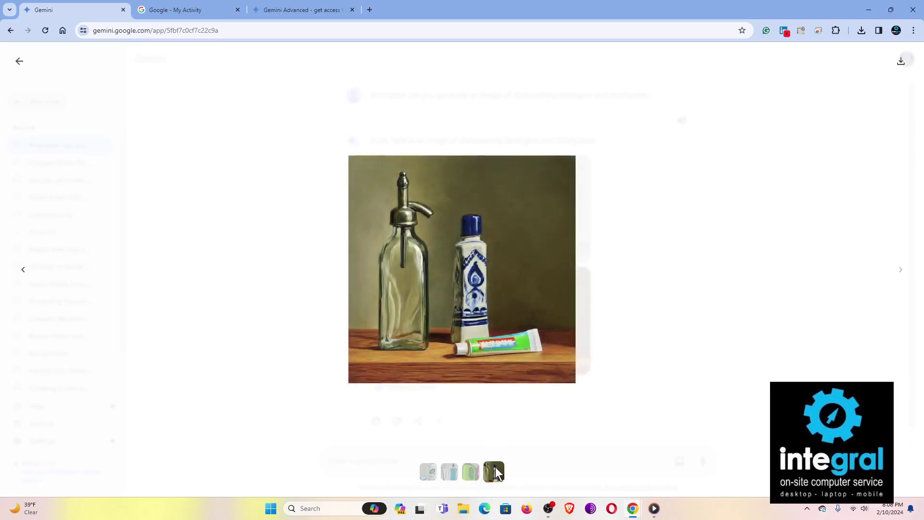
{"action": "left_click", "coordinate": [20, 63]}
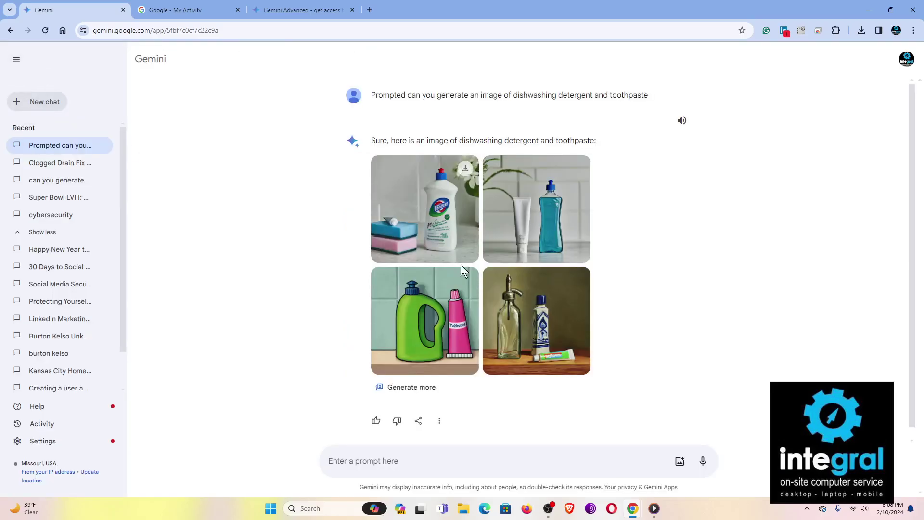